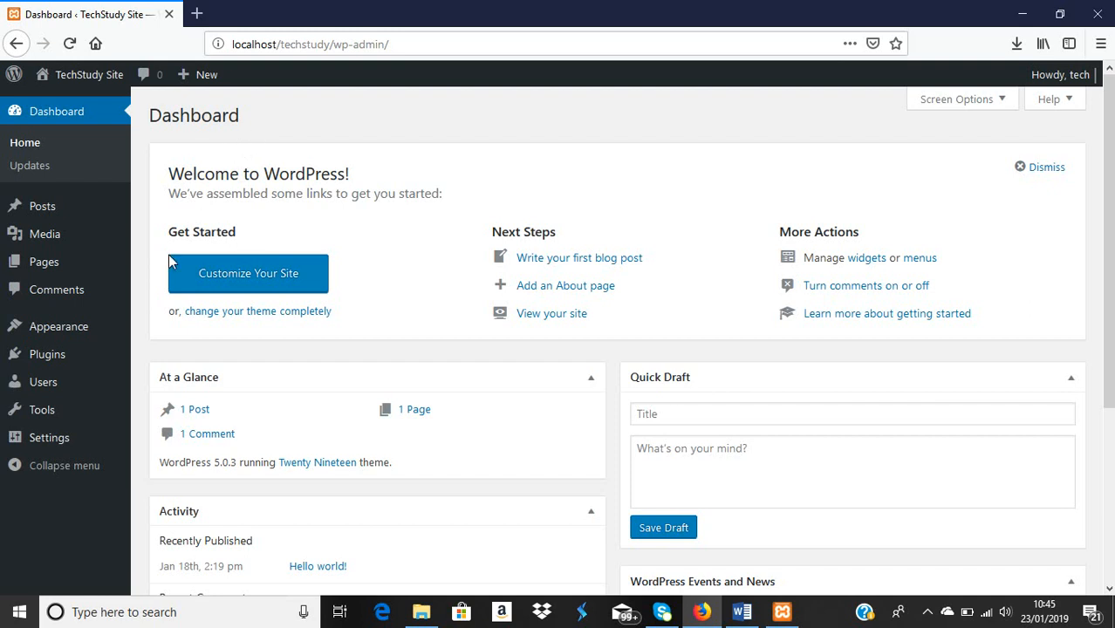
Create a new page and title it "About Us"
mouse_move(50, 276)
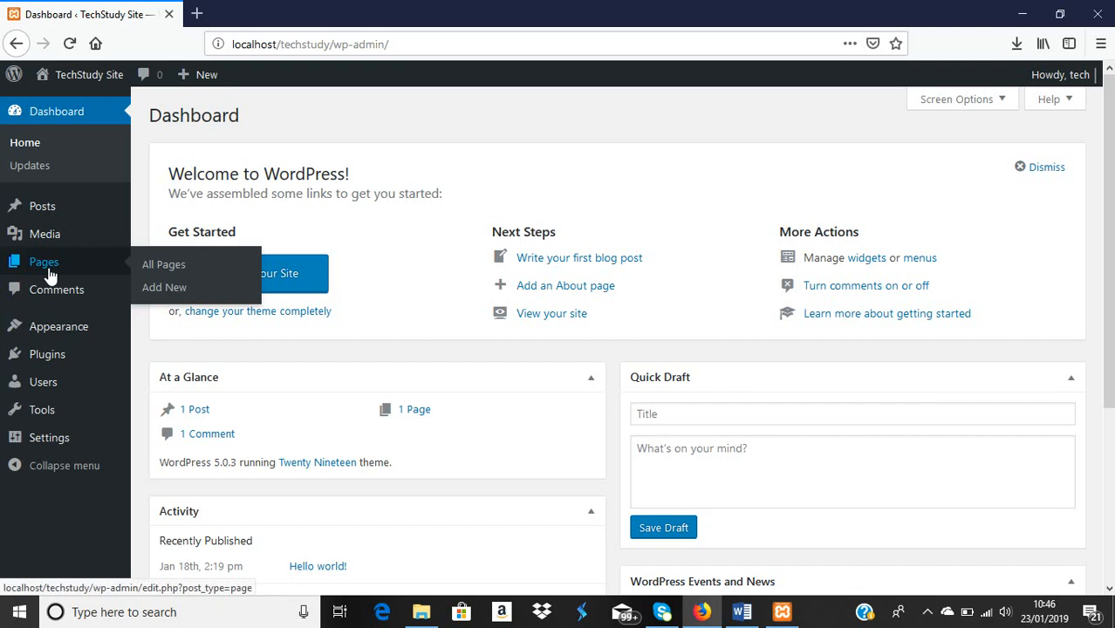
click(163, 288)
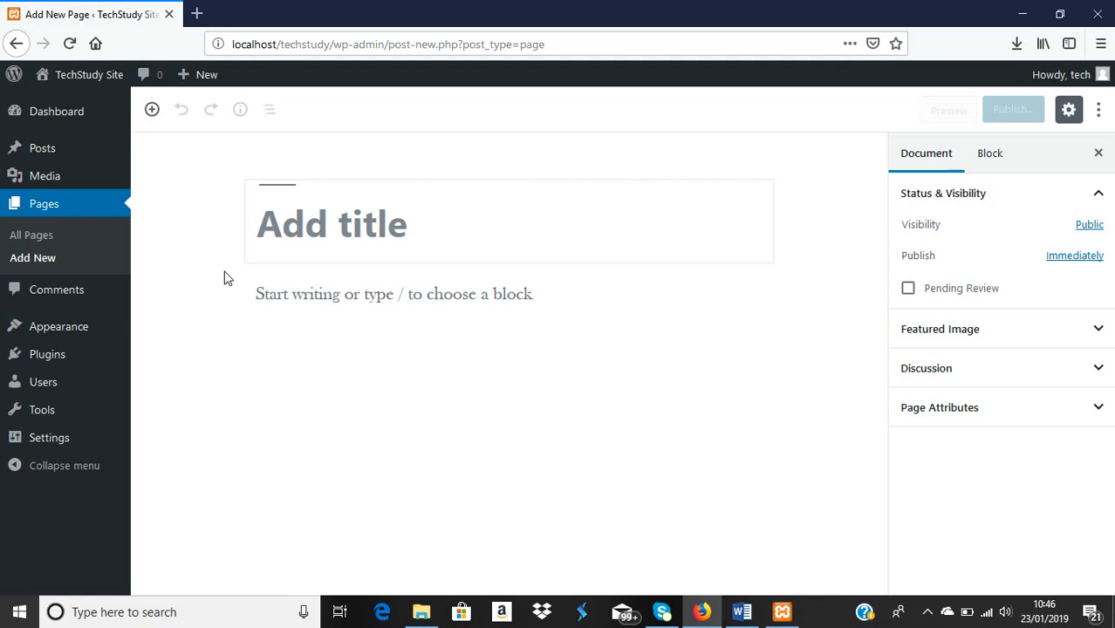
click(289, 239)
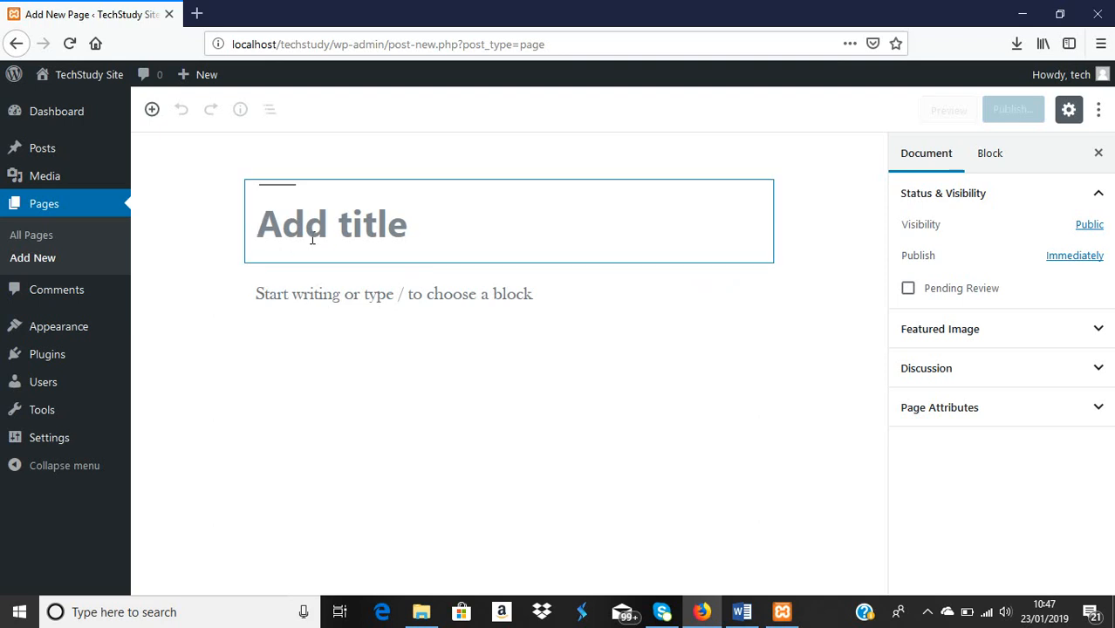
text(Abo)
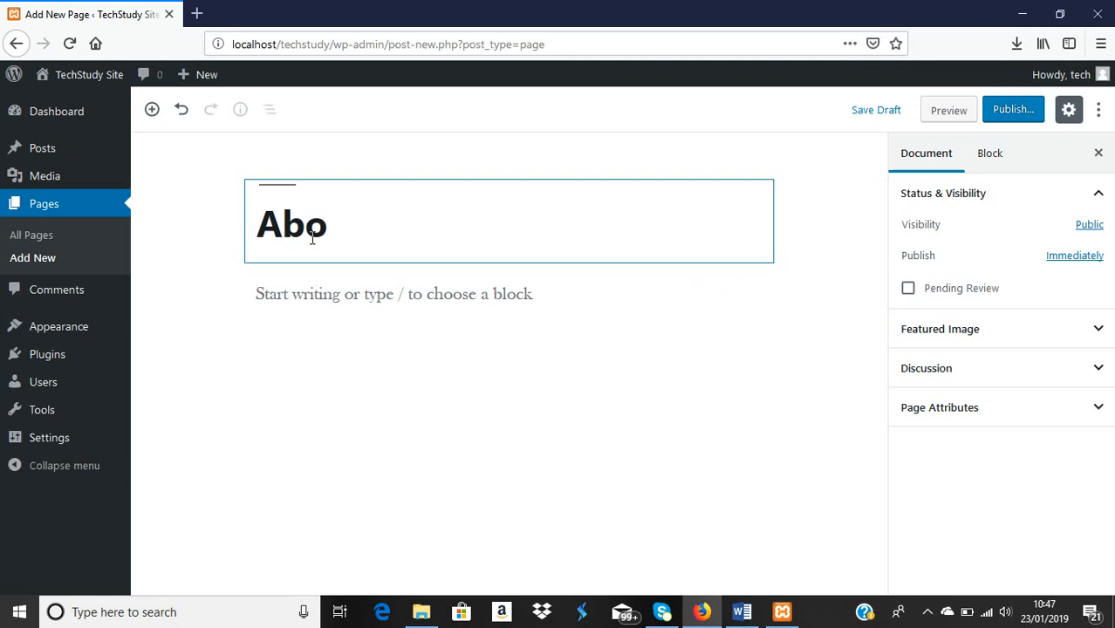
text(ut Us)
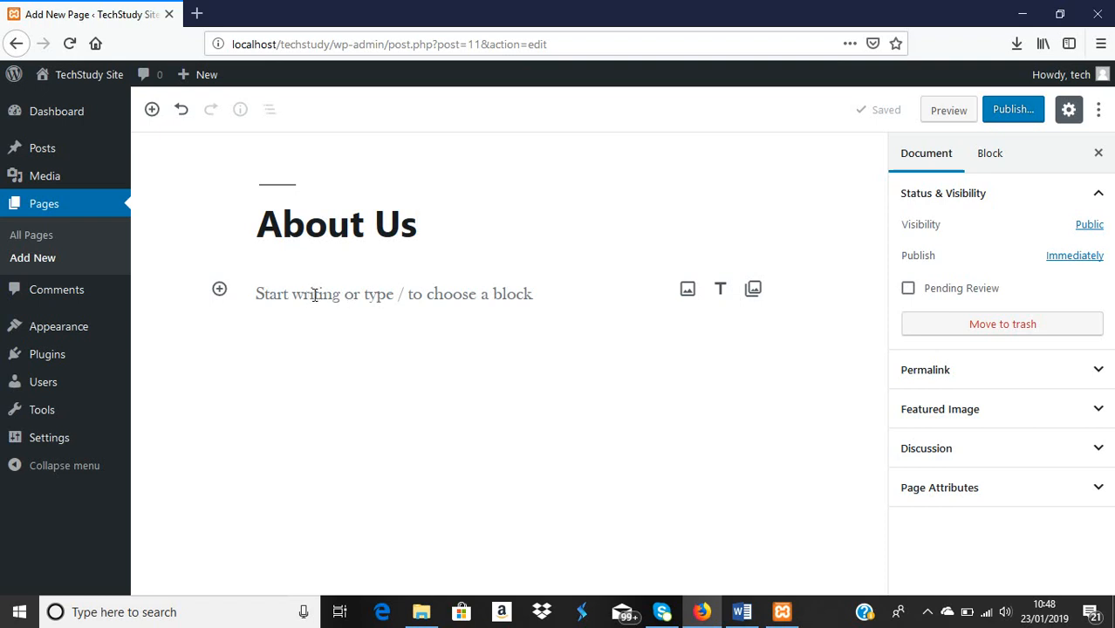
Write the paragraph "We tutor on website design" beneath the page title
click(315, 295)
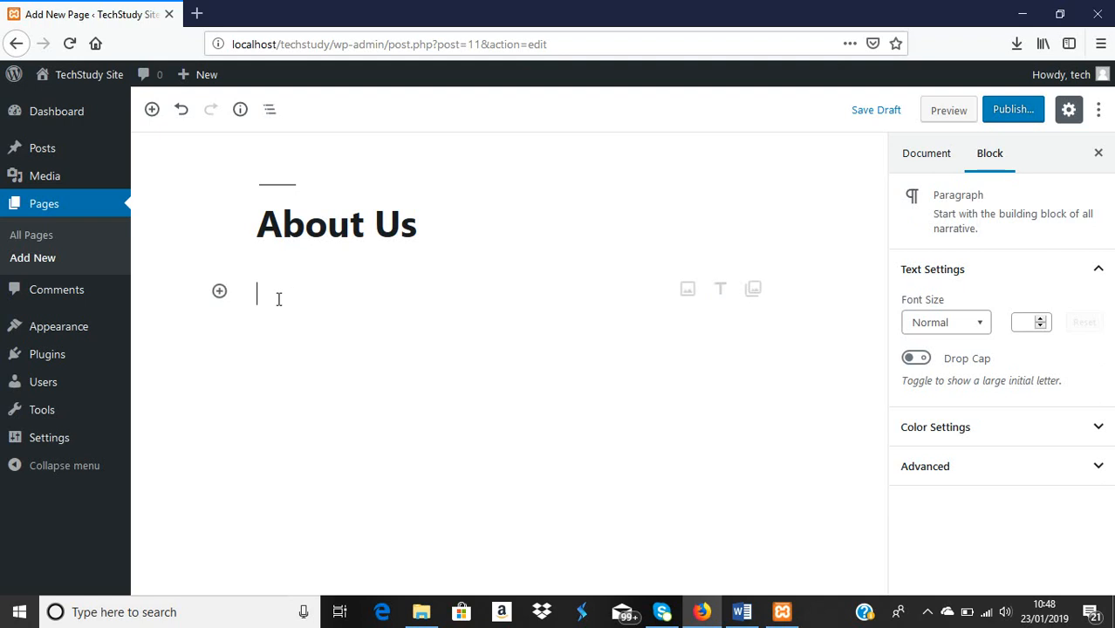
text(We)
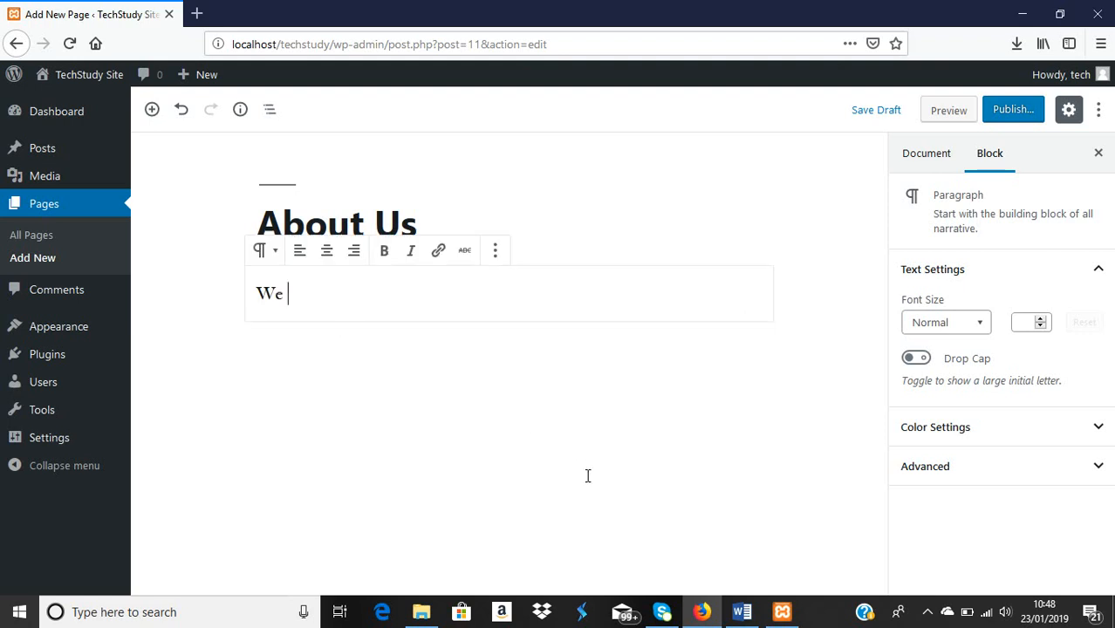
text( tutor )
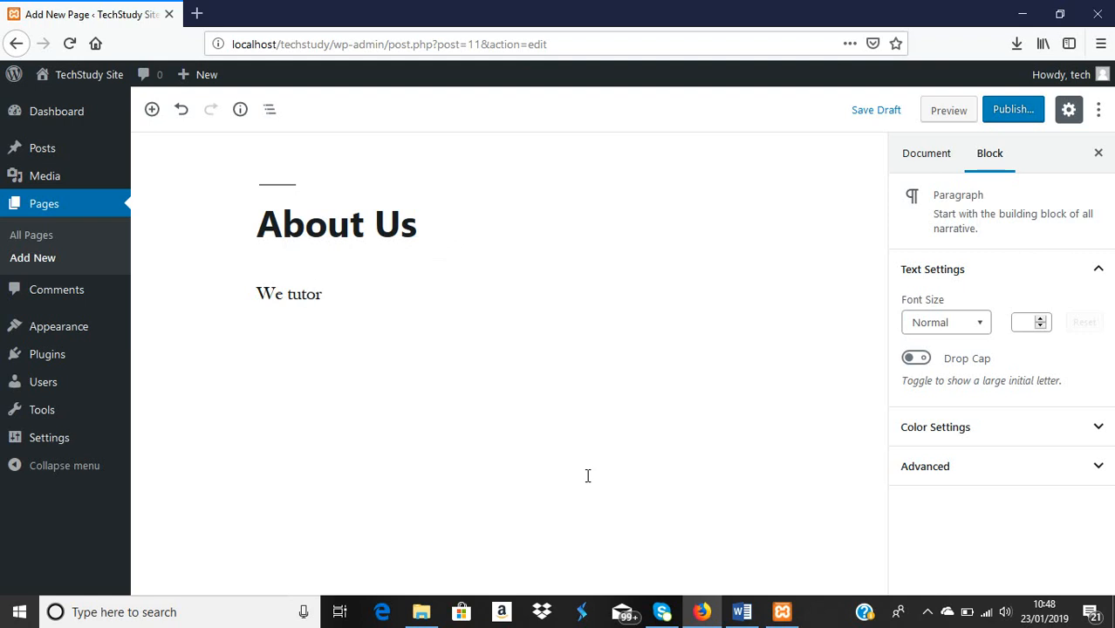
text(on website design)
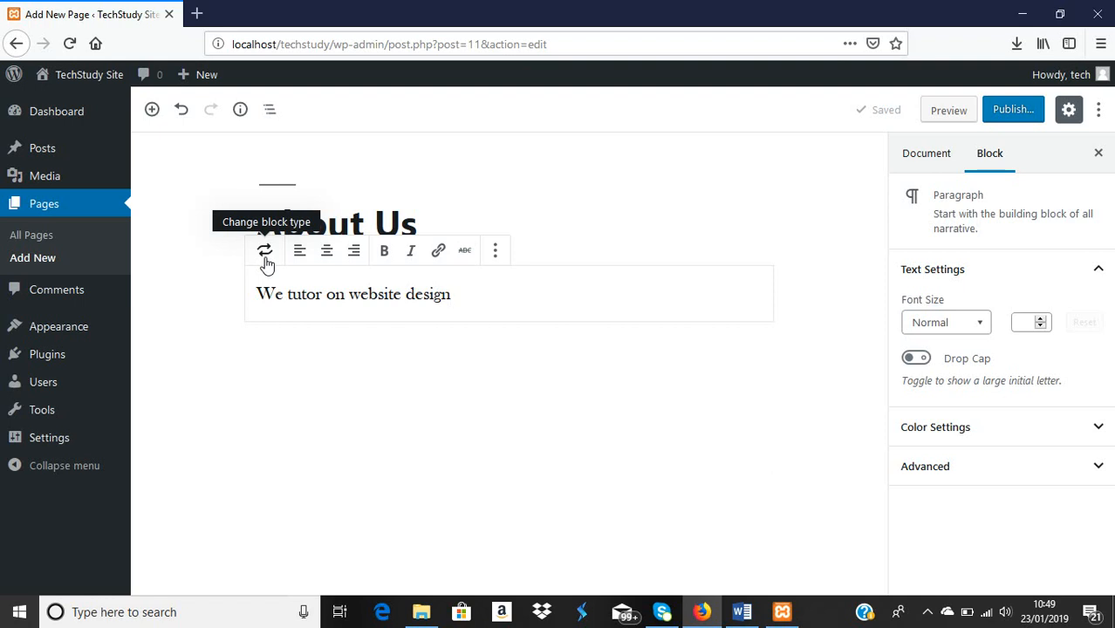
click(265, 258)
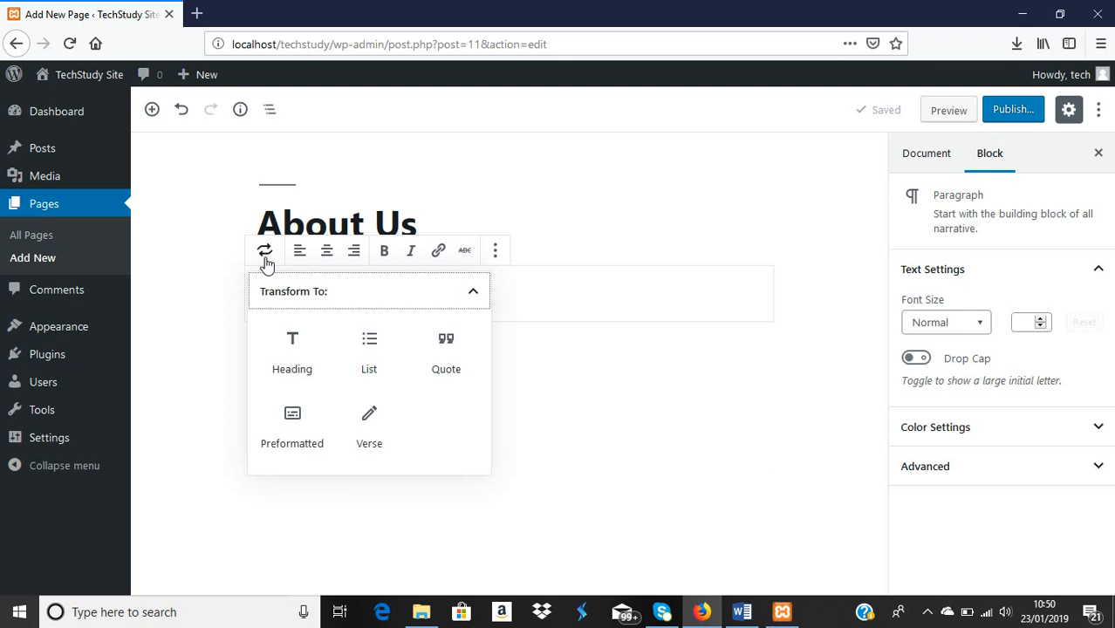
click(448, 351)
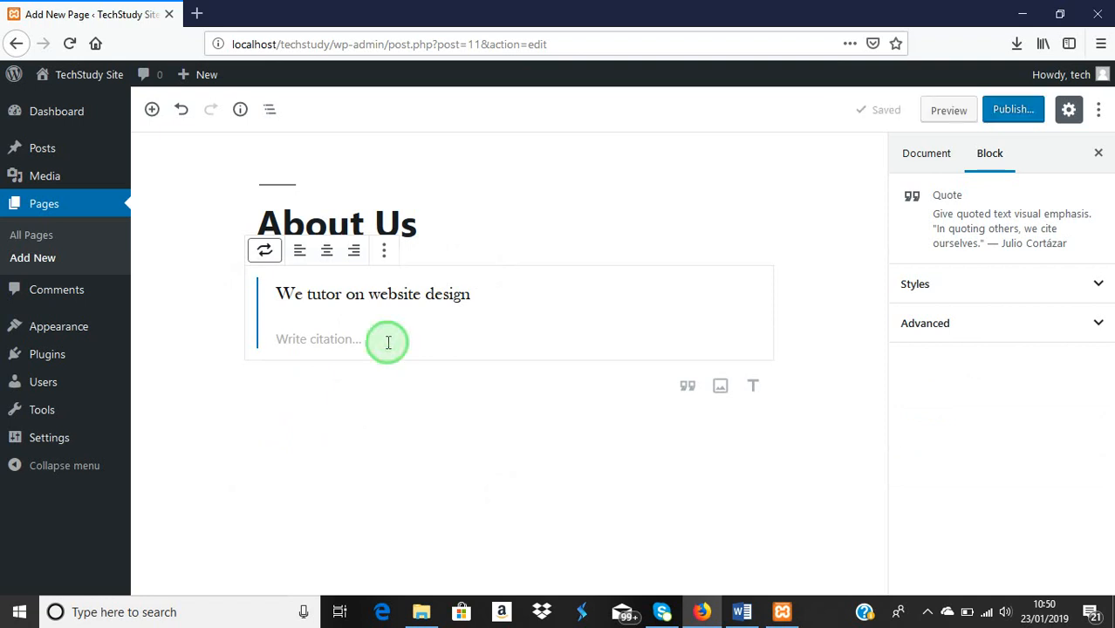
click(388, 342)
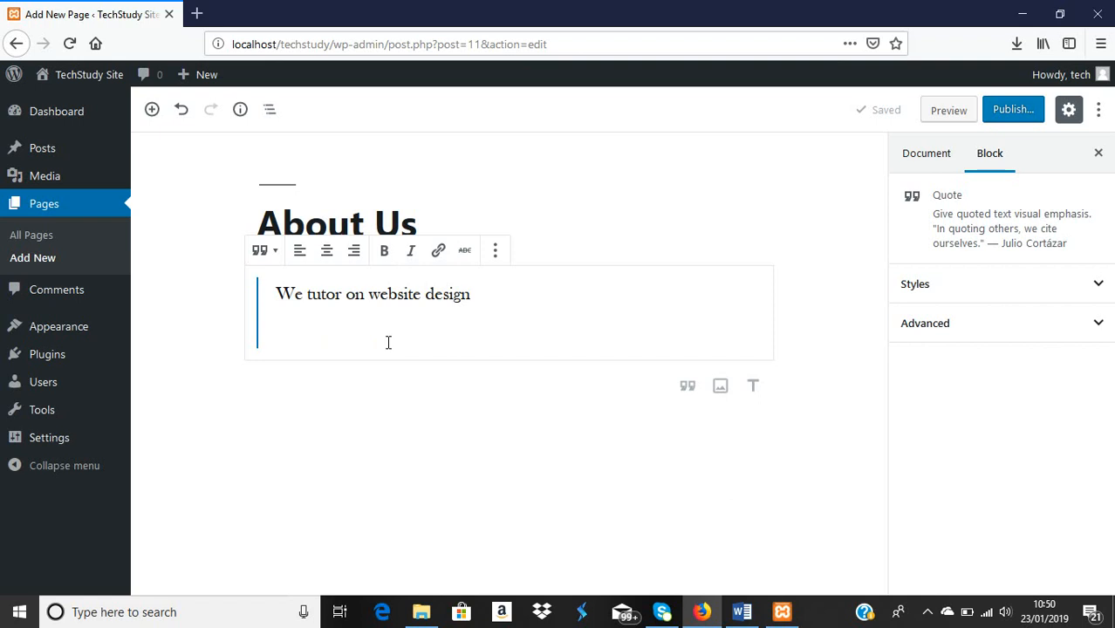
text(www.talkworld.com.ng)
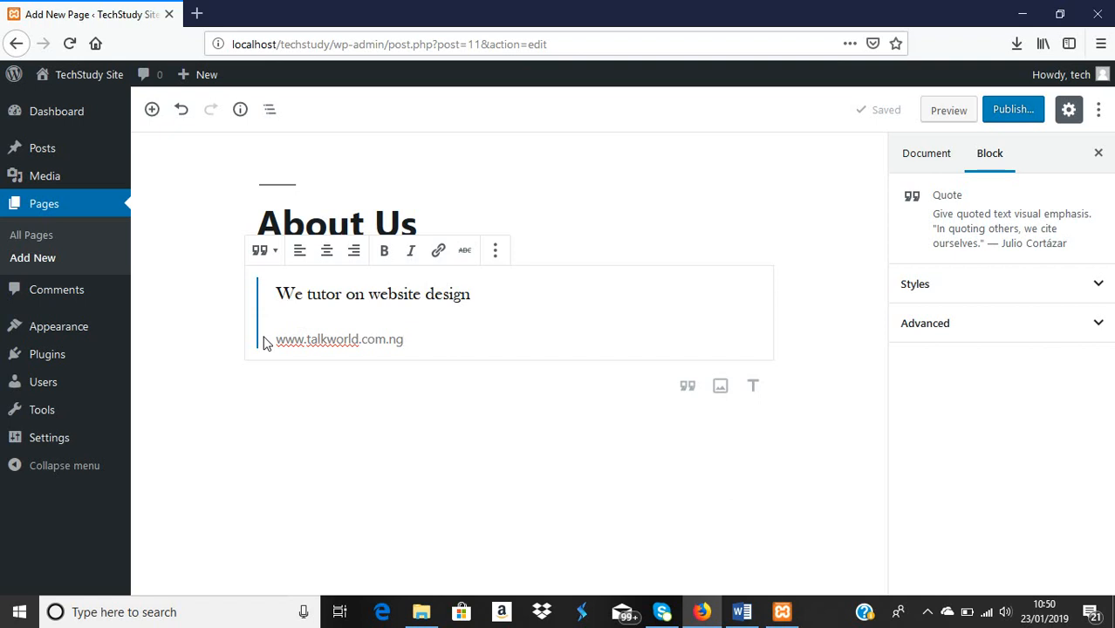
click(453, 385)
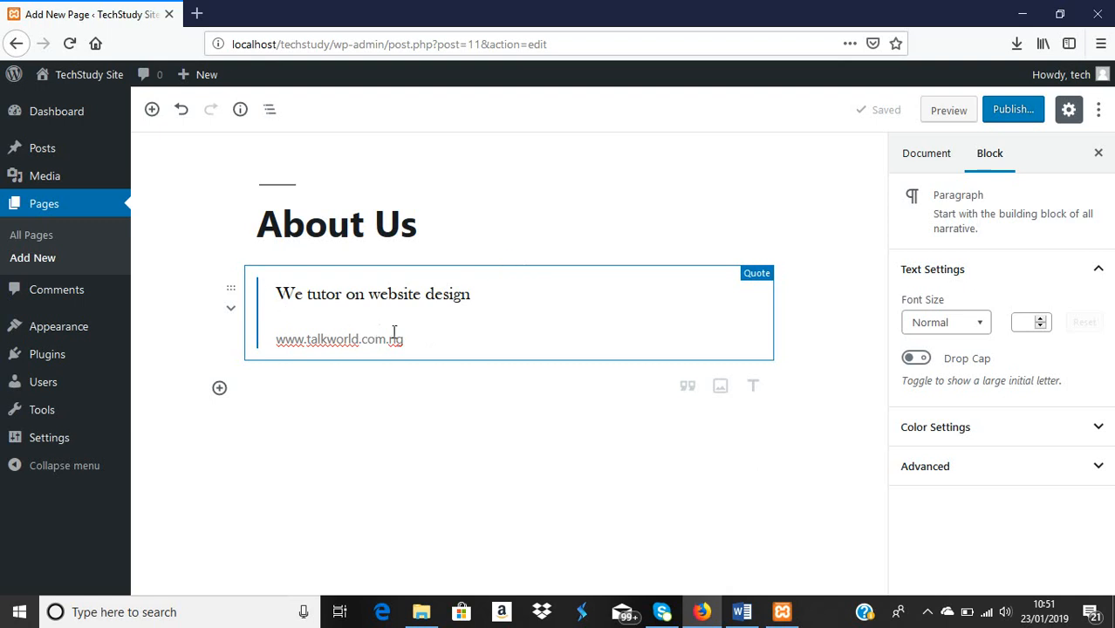
Transform the quote block, including its citation, back into paragraphs
click(478, 294)
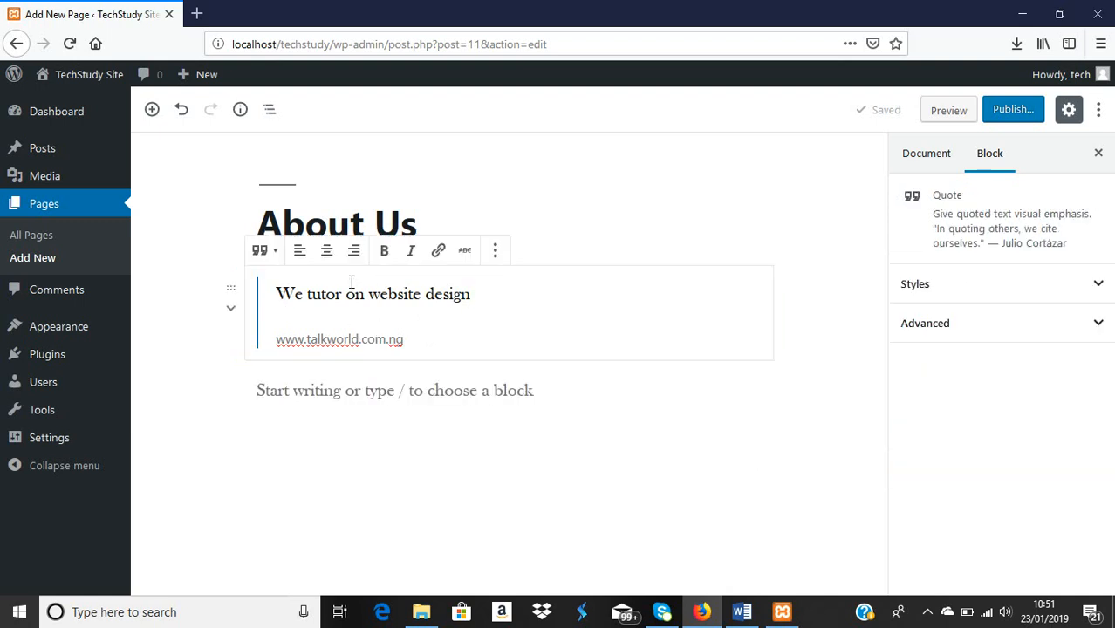
click(264, 252)
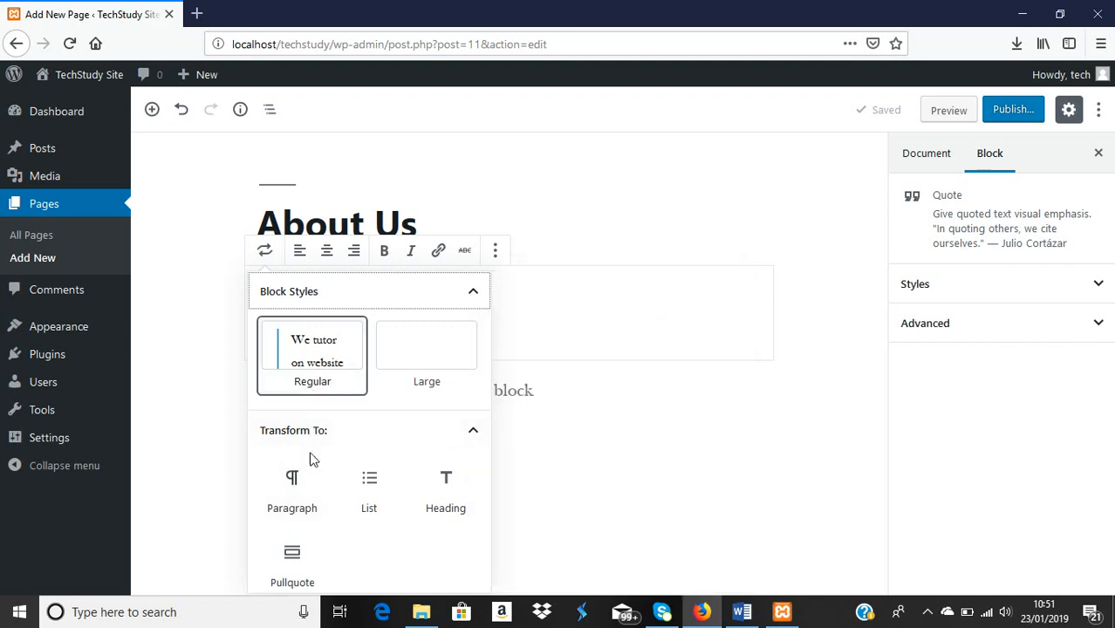
click(293, 493)
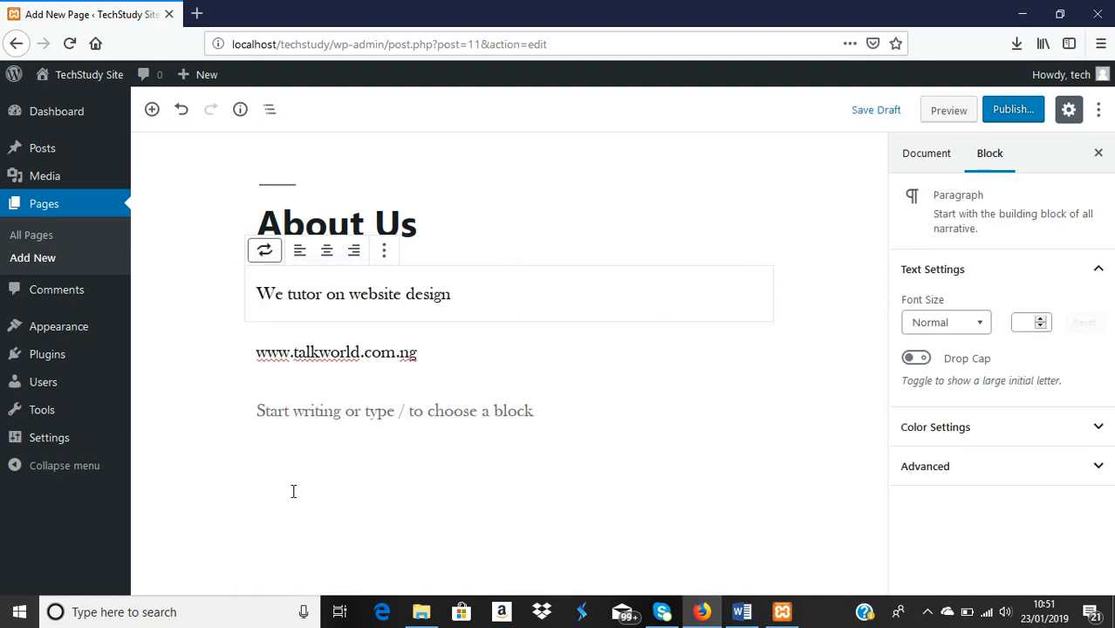
click(453, 361)
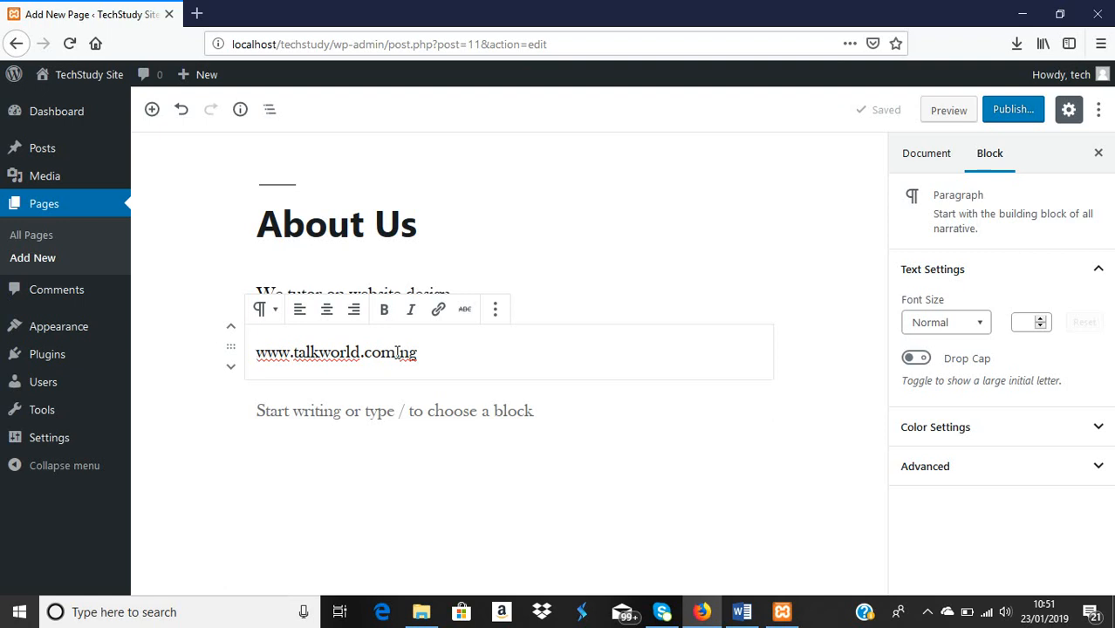
Link the whole text "We tutor on website design" to localhost/techsudy/wp-admin
click(587, 292)
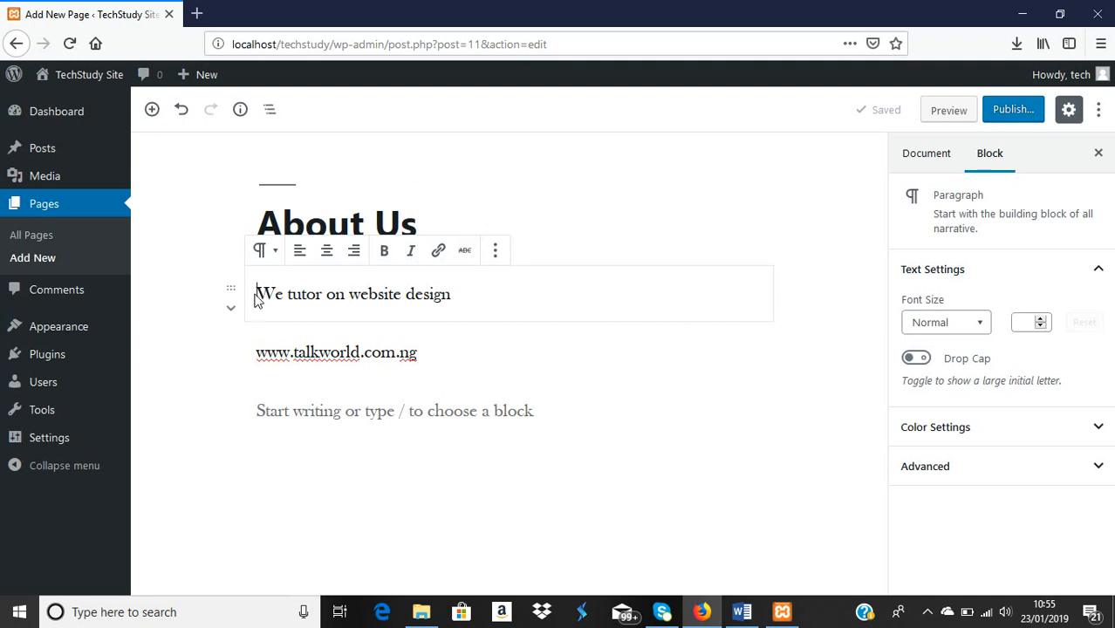
drag(257, 293, 455, 297)
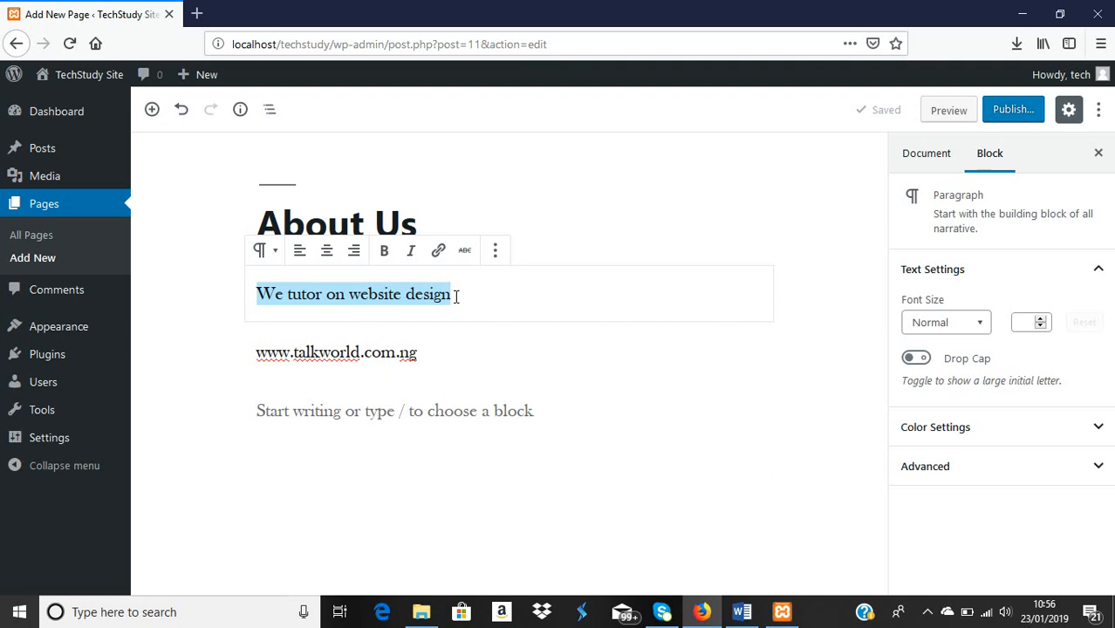
click(438, 252)
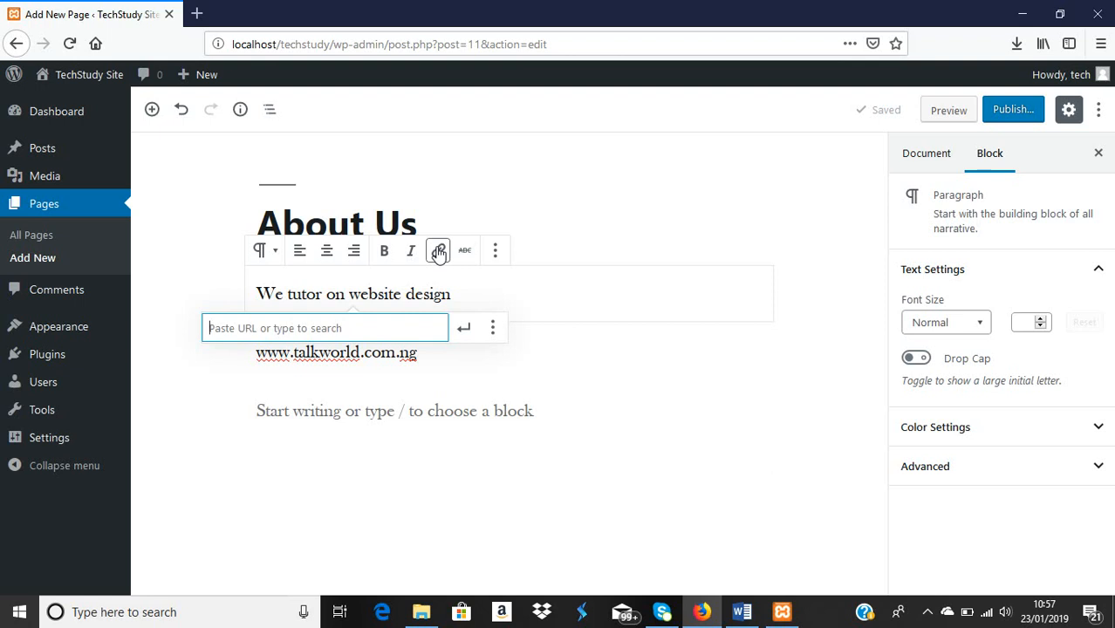
text(local)
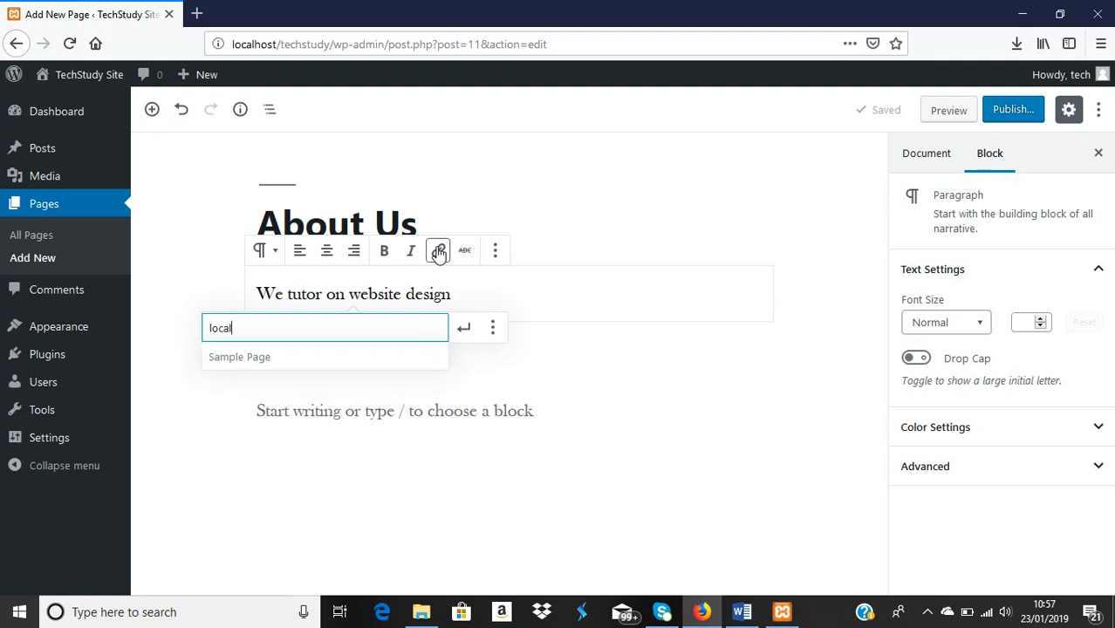
text(host/tec)
text(sudy)
key(Left)
key(Left)
key(Left)
key(Left)
key(Left)
text(h)
key(Right)
key(Right)
key(Right)
key(Right)
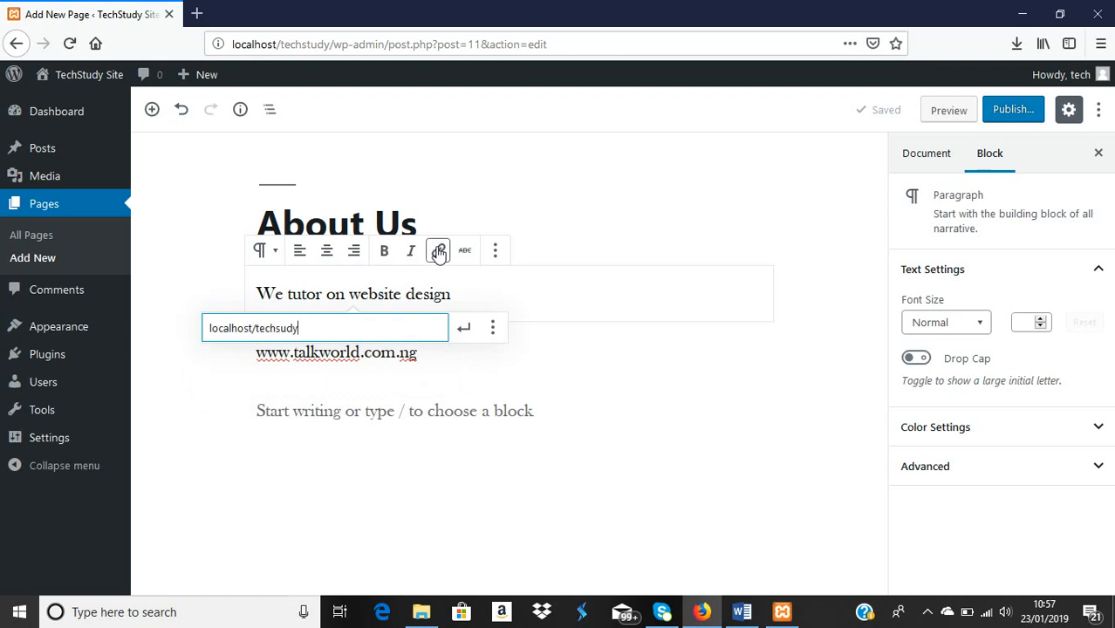
text(/wp-admin)
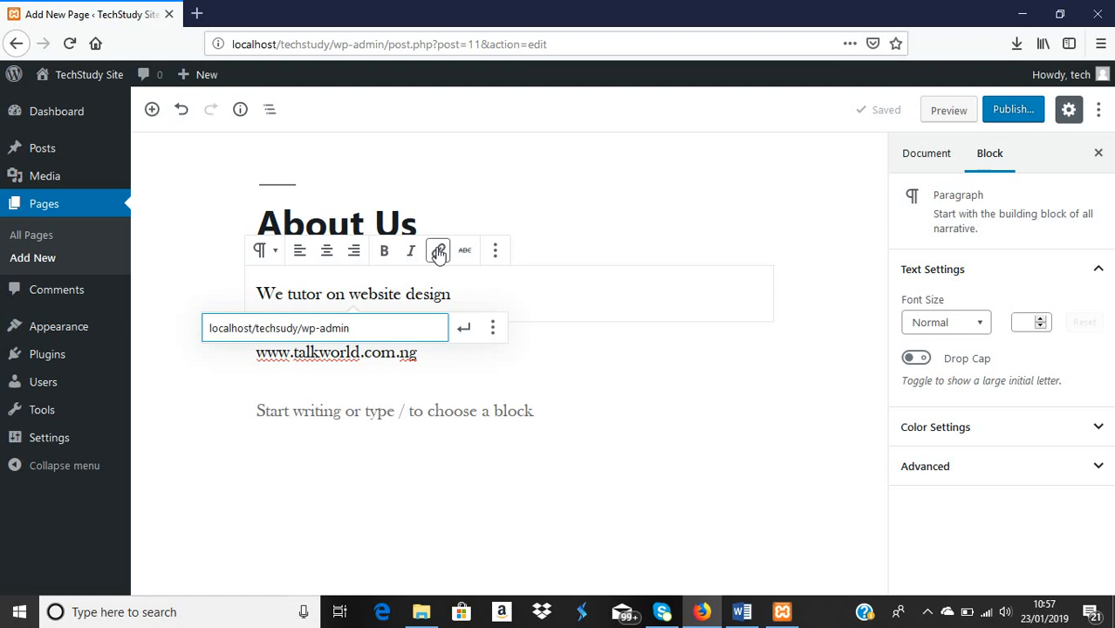
click(463, 332)
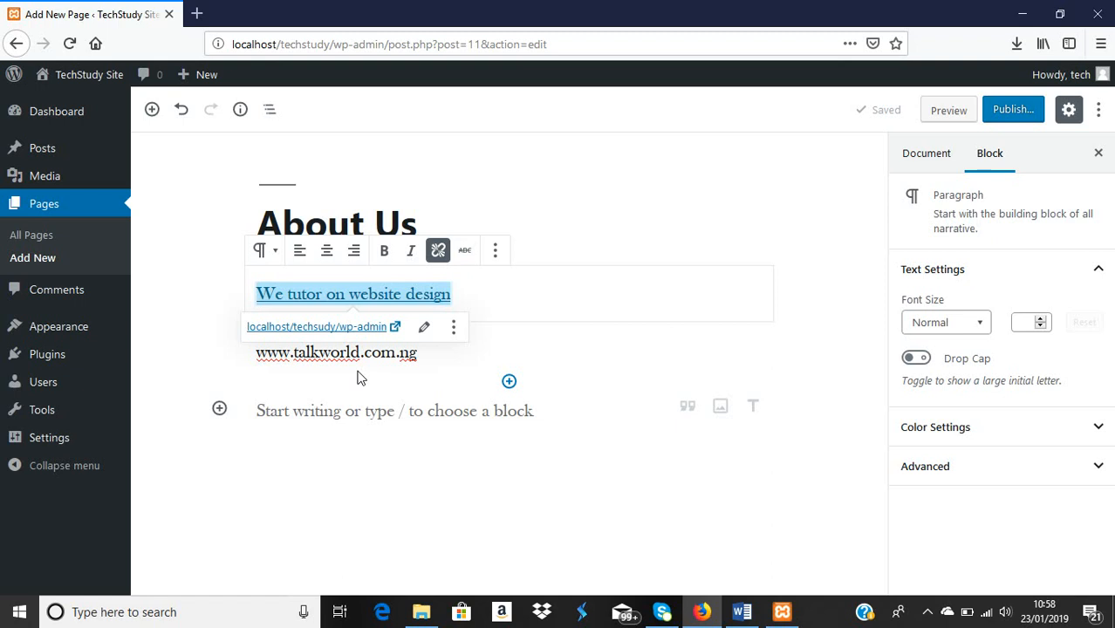
Add a new paragraph reading "lets meet" directly below the linked line
click(492, 300)
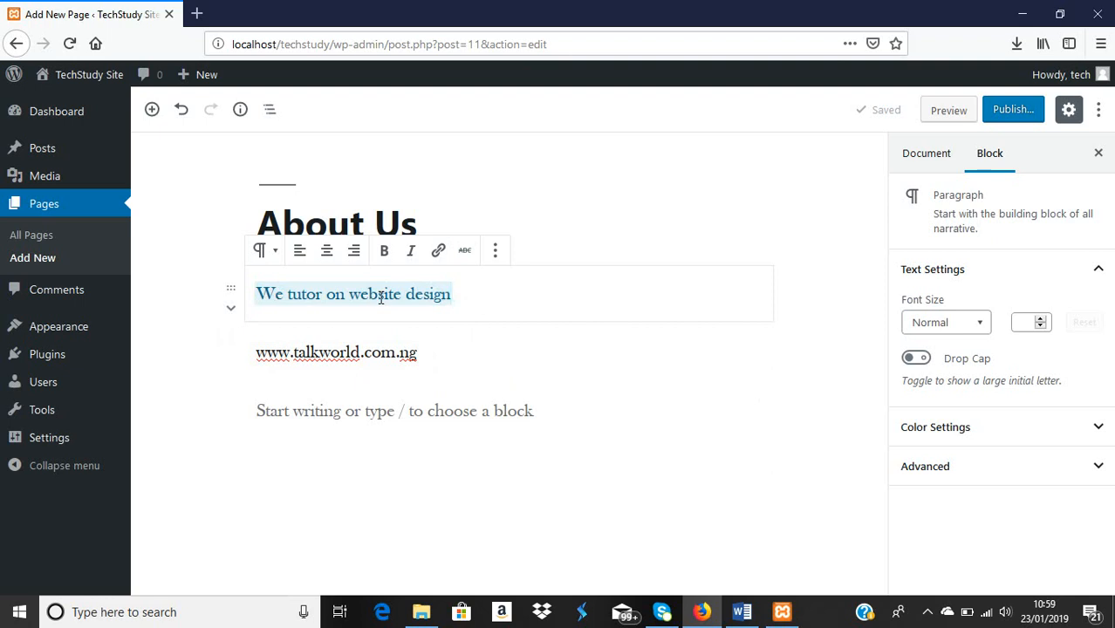
key(Return)
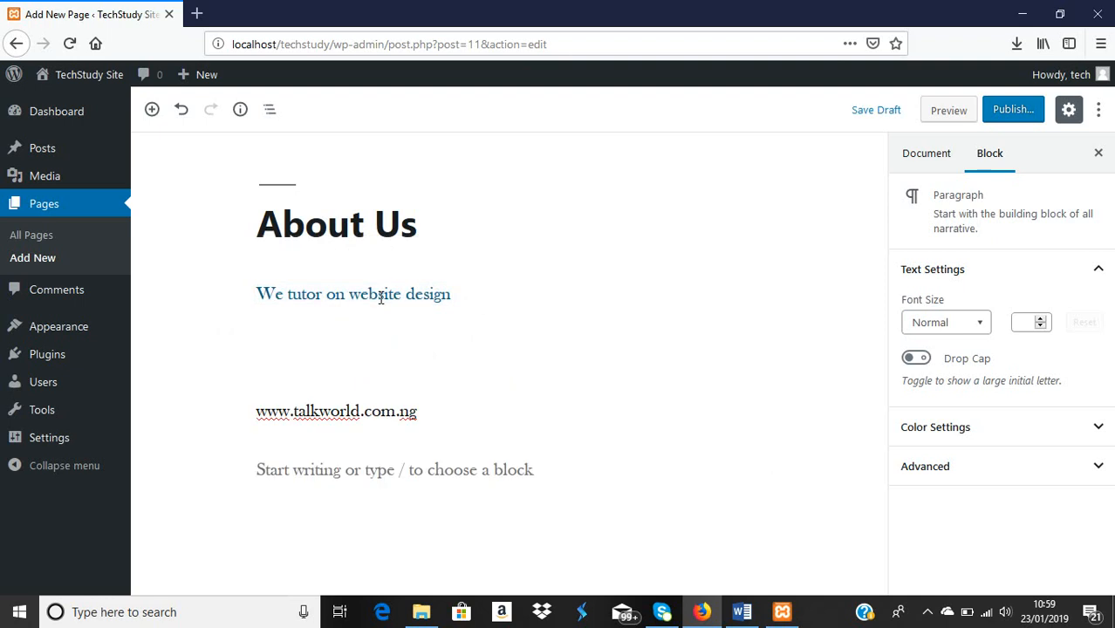
text(1)
text(ets )
text(meet)
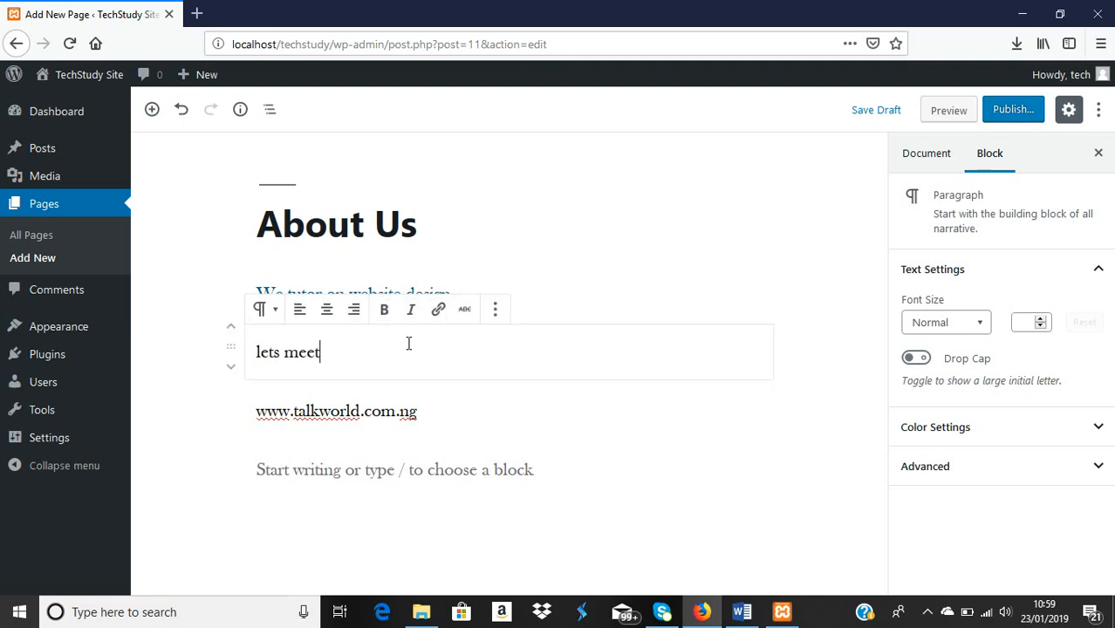
Try strikethrough formatting on the text "lets meet" and remove it again
click(466, 316)
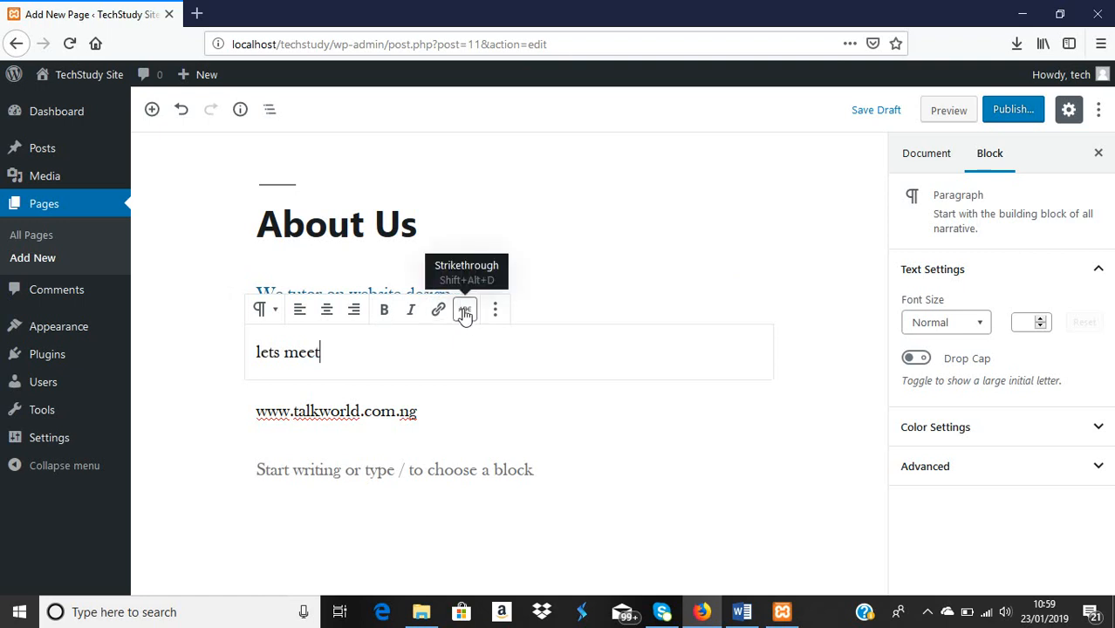
click(465, 316)
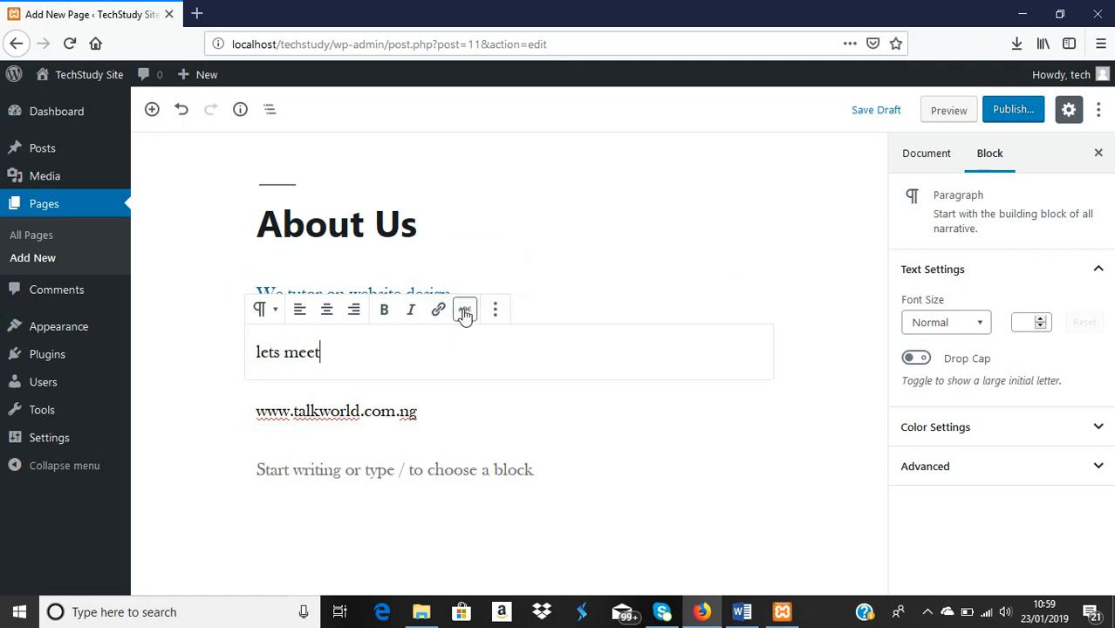
click(465, 315)
key(ctrl+shift+Left)
key(ctrl+shift+Left)
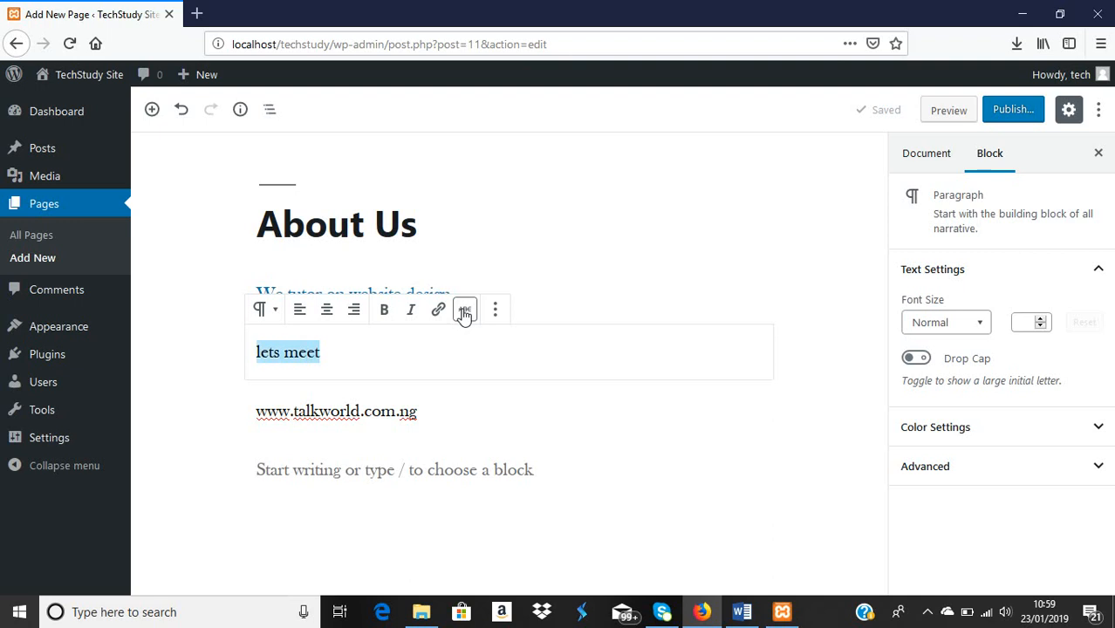
click(464, 313)
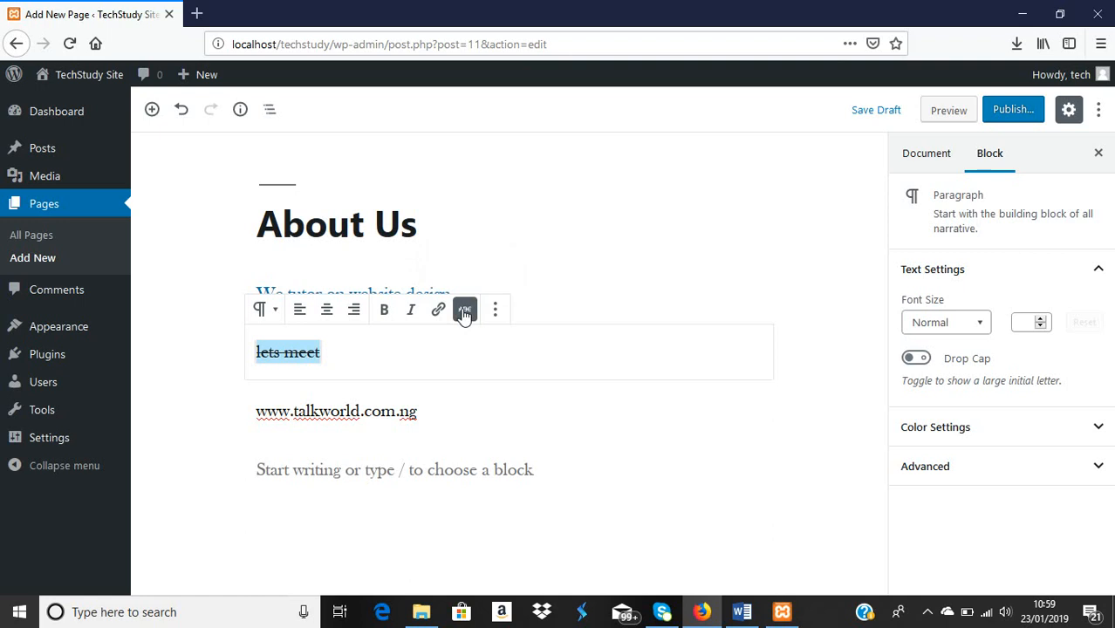
click(464, 313)
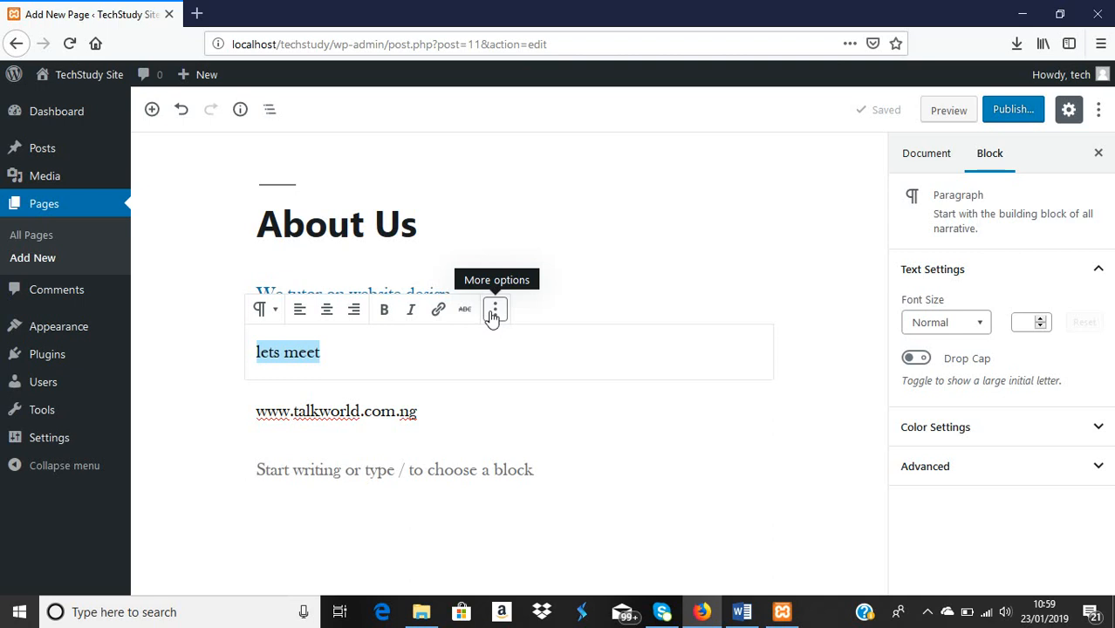
Check the additional block options of the "lets meet" paragraph and preview the About Us page
click(494, 312)
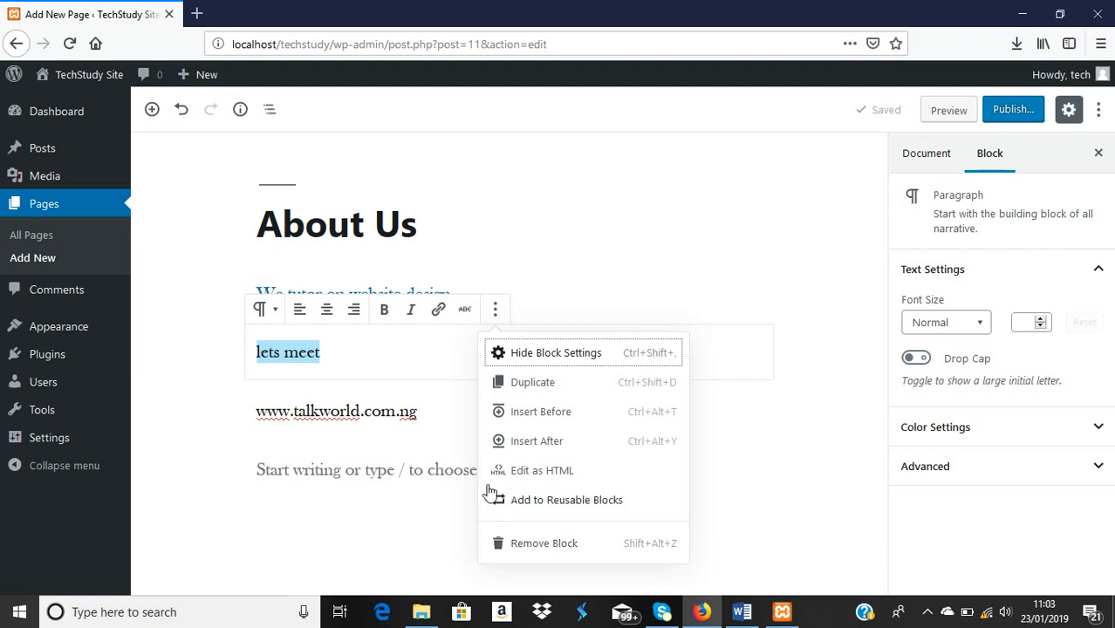
click(408, 350)
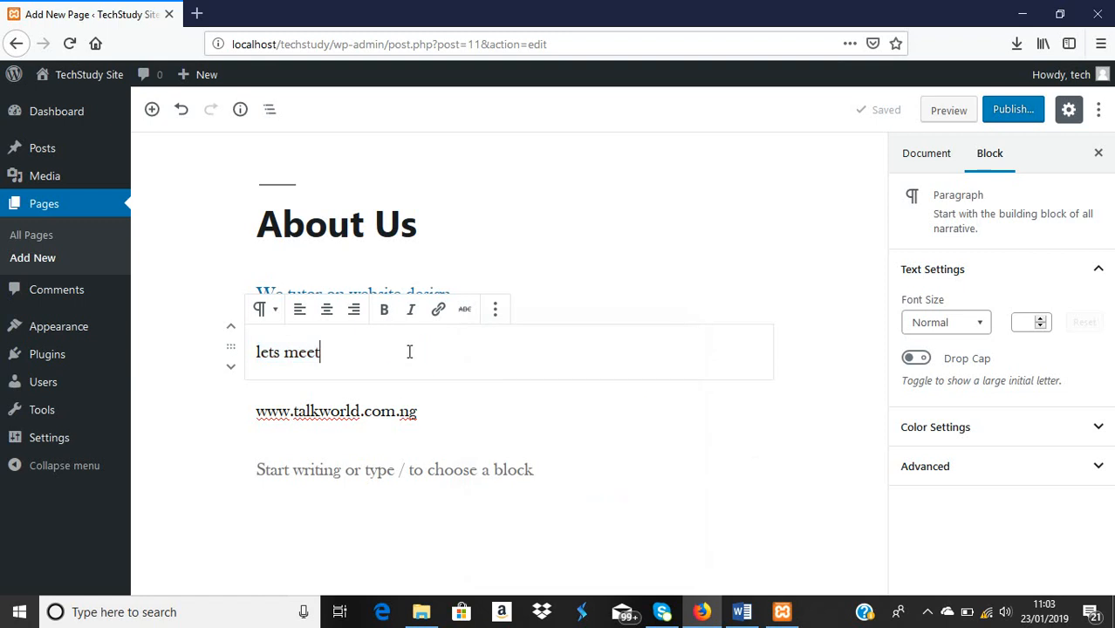
click(590, 290)
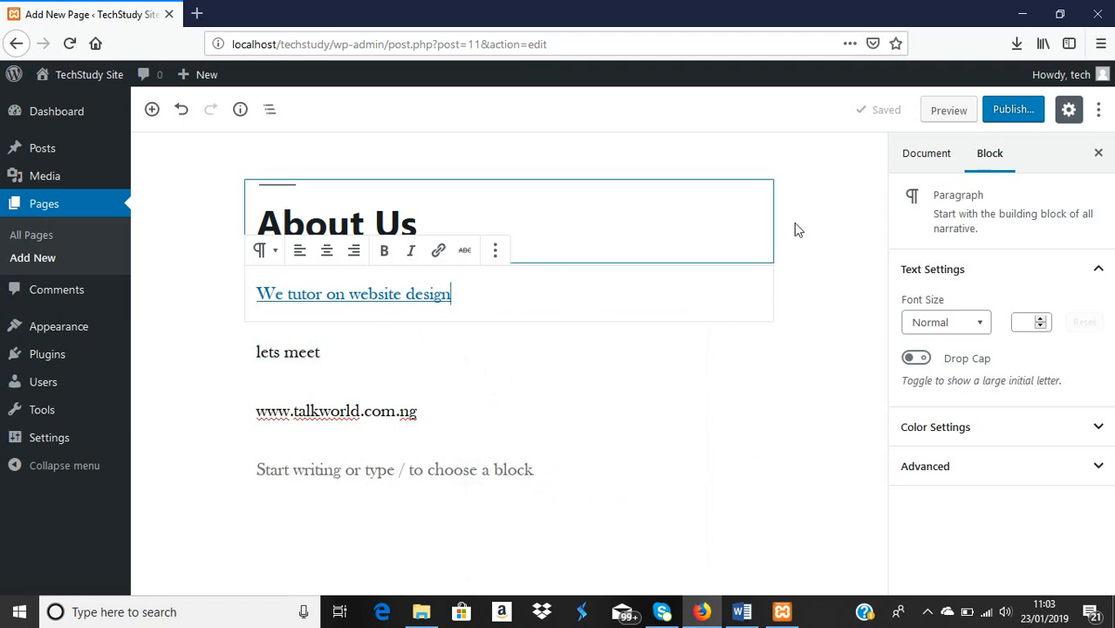
click(946, 112)
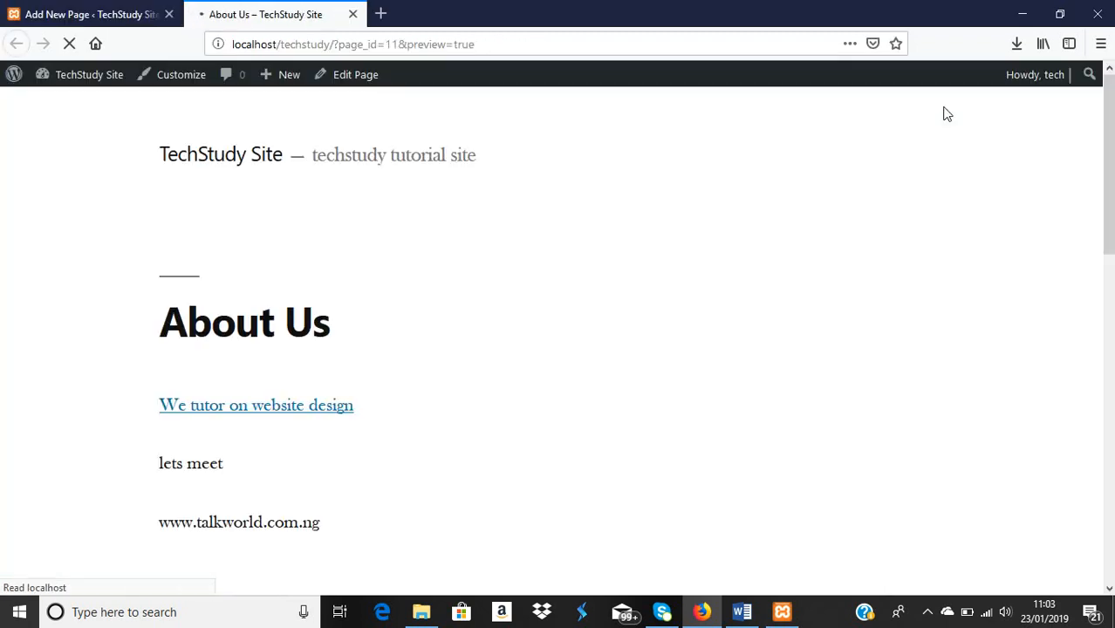